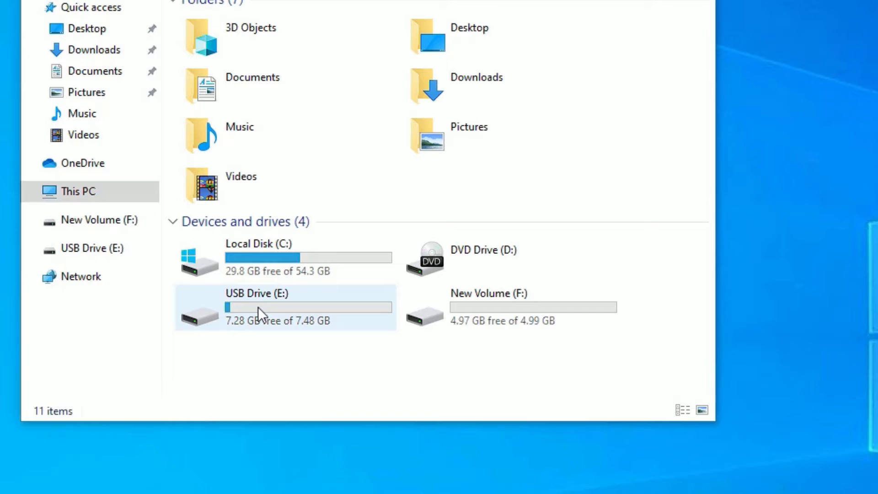
- Check that USB Drive (E:) totals 7.48 GB, then close the This PC window
click(311, 323)
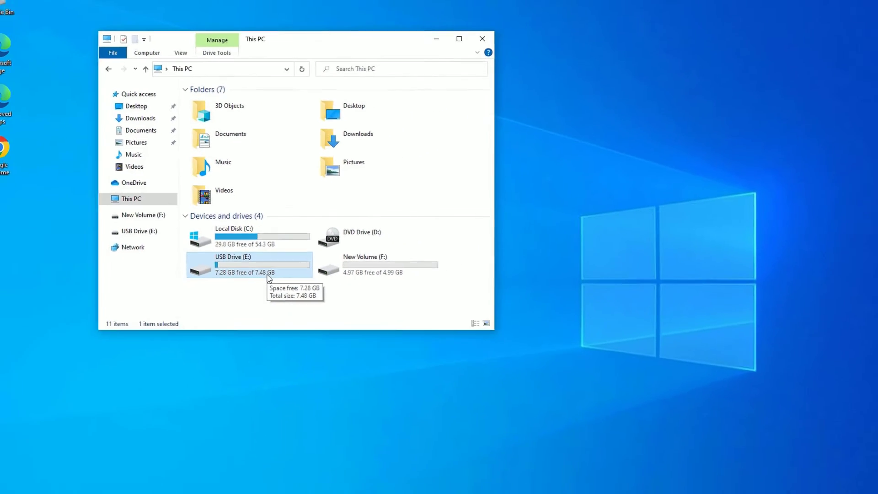
click(462, 55)
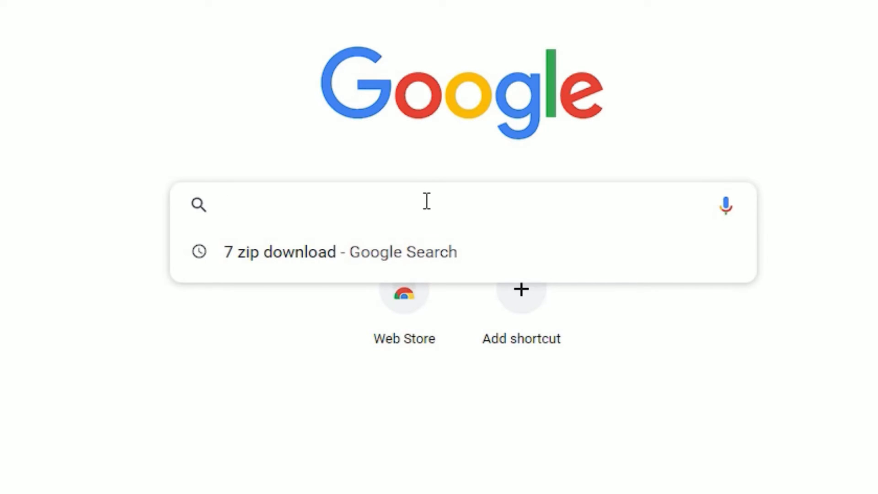
- Search Google for 'rufus download' and open the official rufus.ie website
text(ruf)
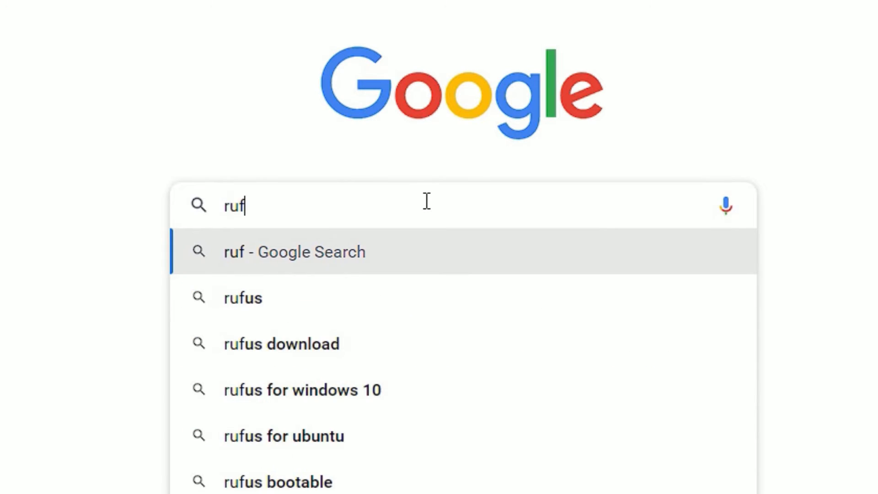
text(us)
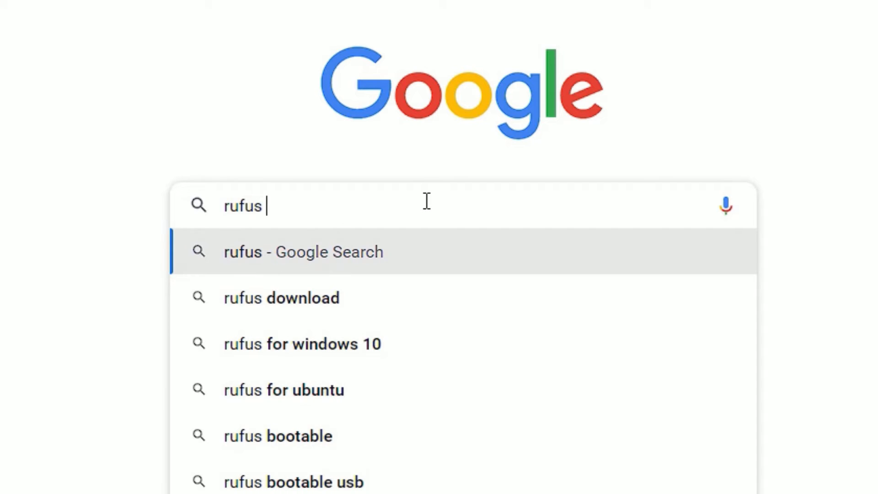
text( do)
key(Return)
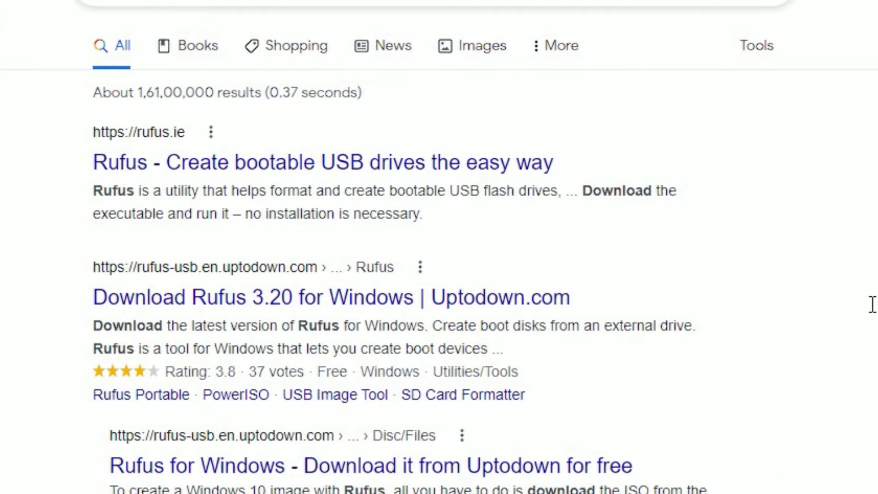
click(180, 169)
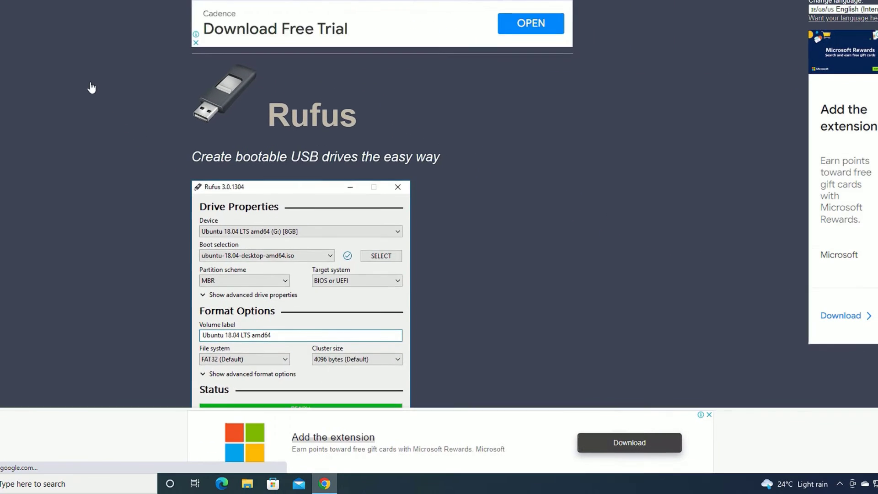
- Download rufus-3.20.exe from the site's Download section, dismissing the popup ad
scroll(92, 85, down, 1)
scroll(91, 86, down, 6)
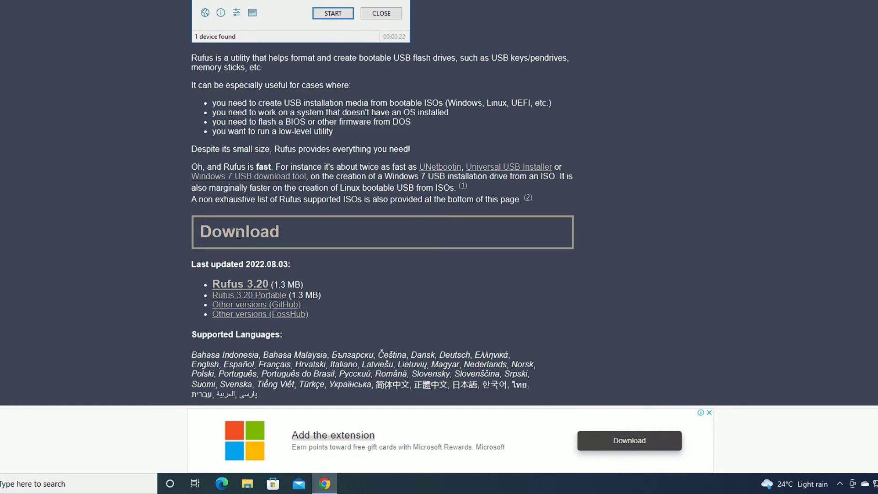
drag(287, 225, 235, 231)
scroll(235, 231, down, 1)
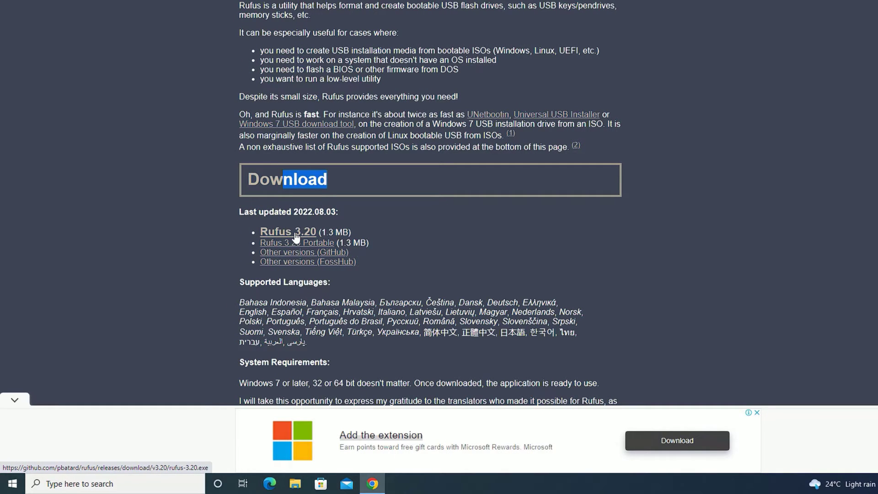
click(295, 234)
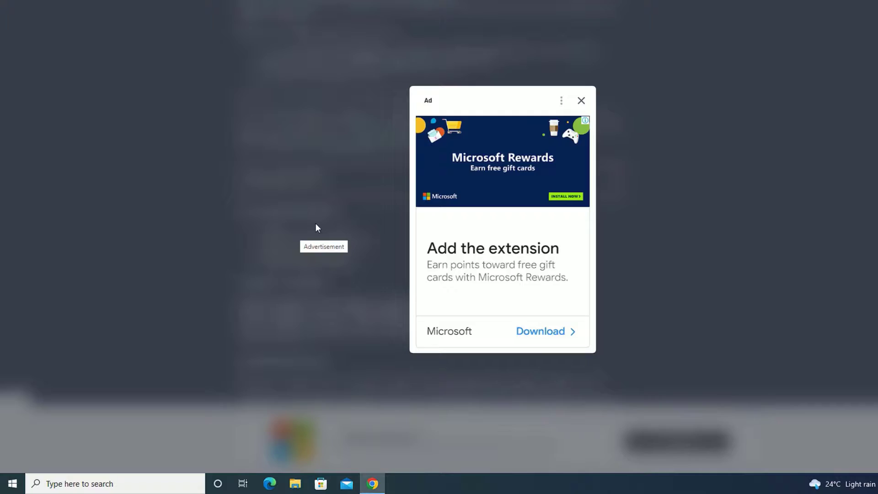
click(315, 227)
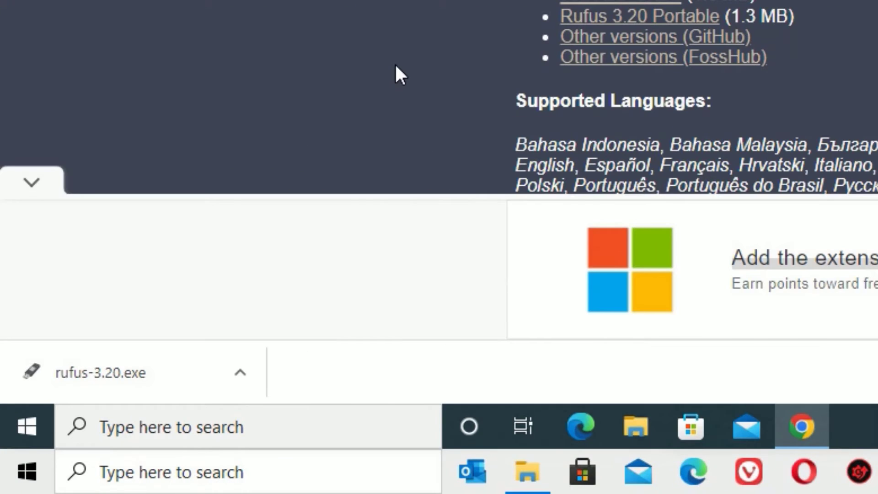
scroll(394, 62, down, 2)
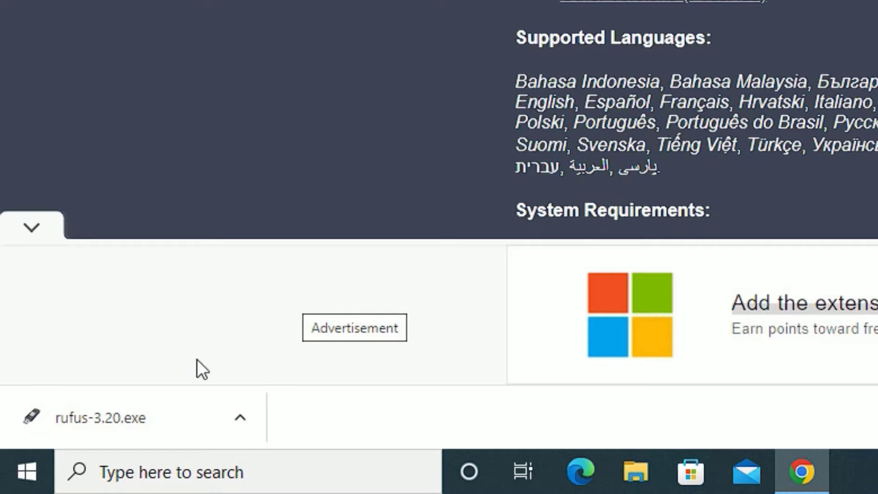
- Copy the downloaded rufus-3.20 file from Downloads into the Desktop folder
click(240, 420)
click(284, 407)
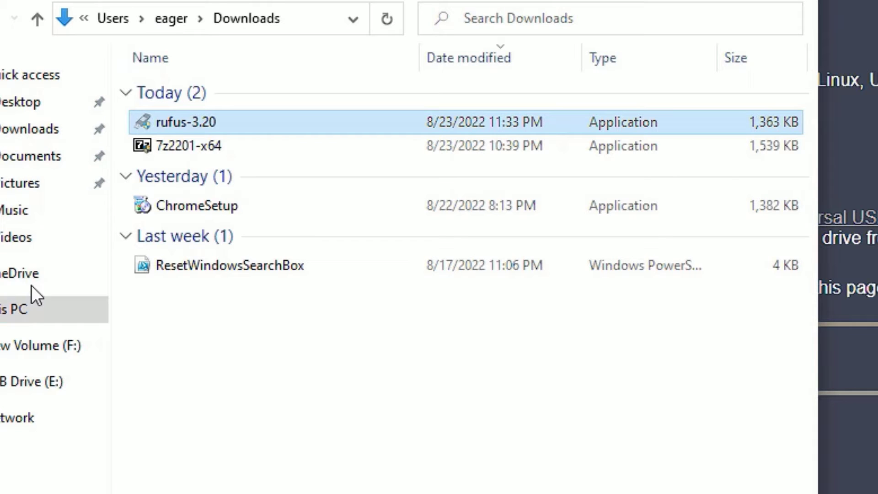
click(25, 105)
key(ctrl+v)
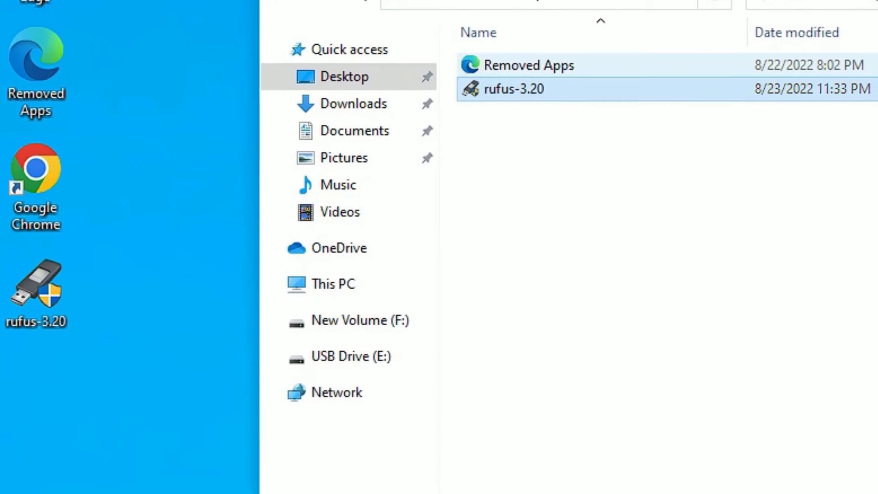
- Run rufus-3.20 from the desktop as administrator, approving the UAC prompt
click(69, 305)
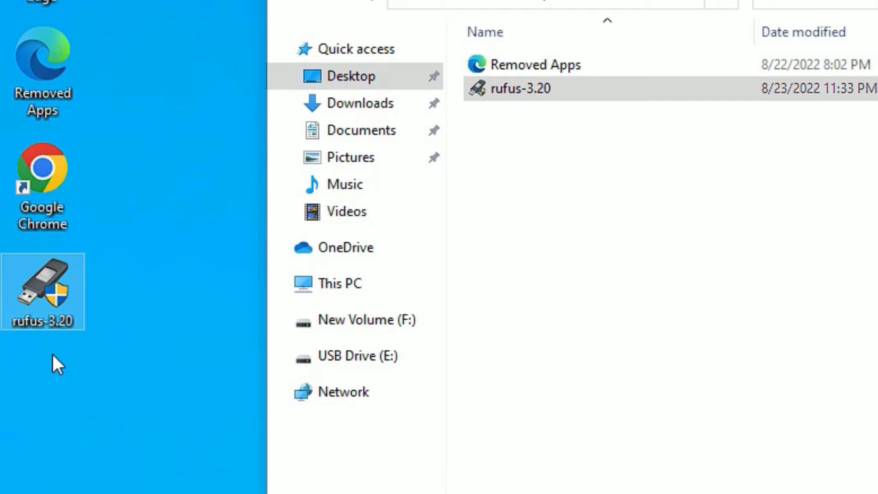
mouse_move(42, 291)
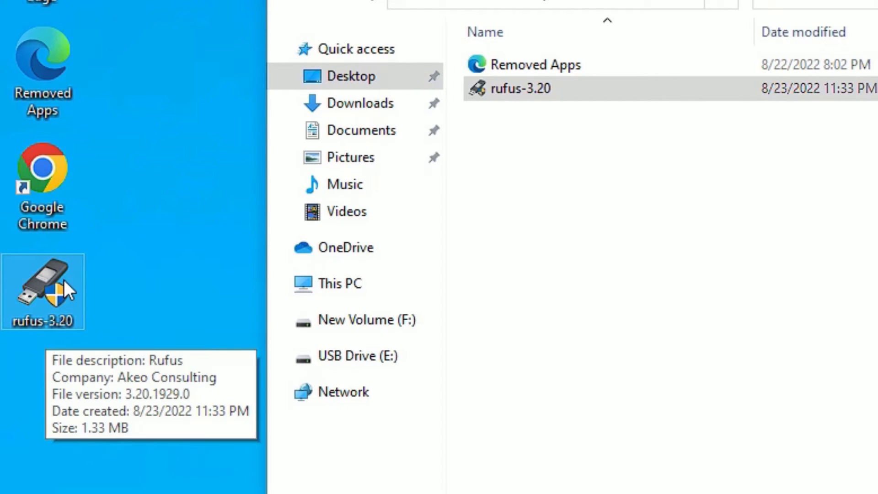
right_click(64, 280)
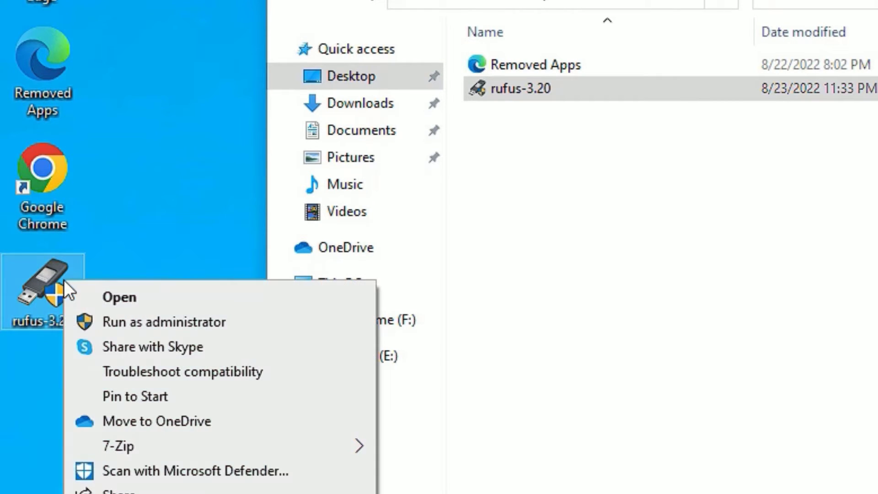
click(126, 326)
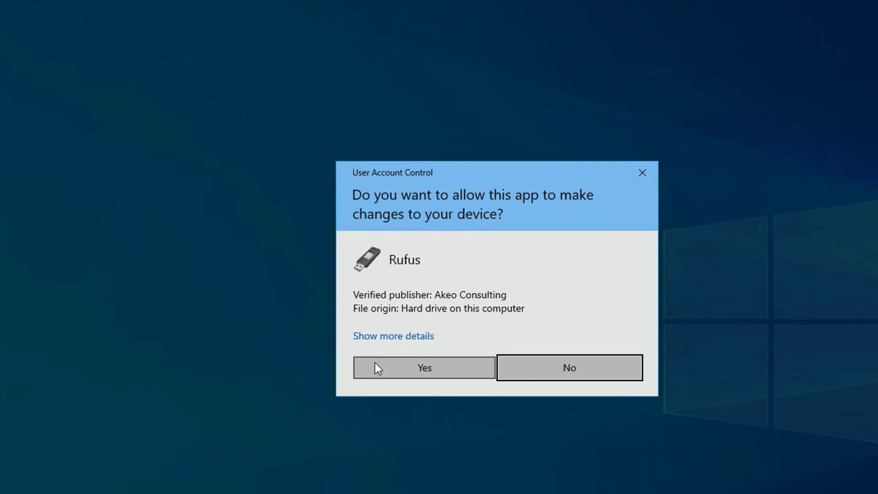
click(378, 368)
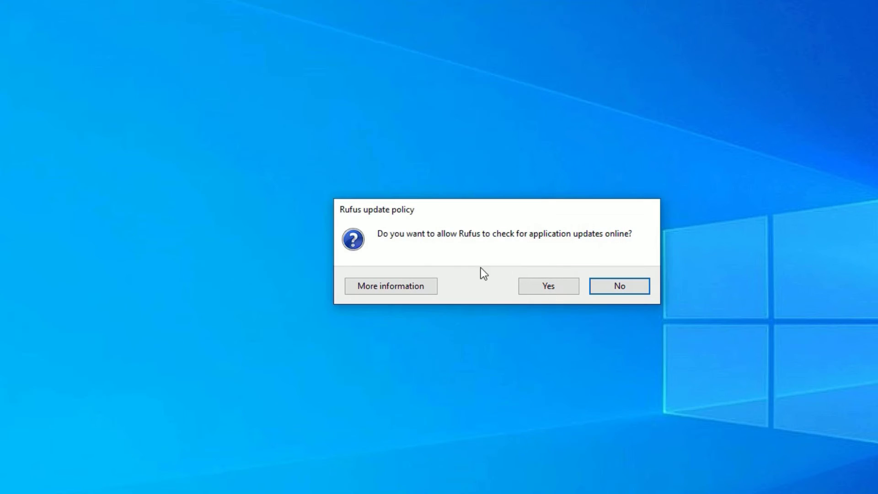
- Allow Rufus update checks and keep the 16 GB CCSA_X64FRE_MULTI (F:) drive as the device
click(540, 291)
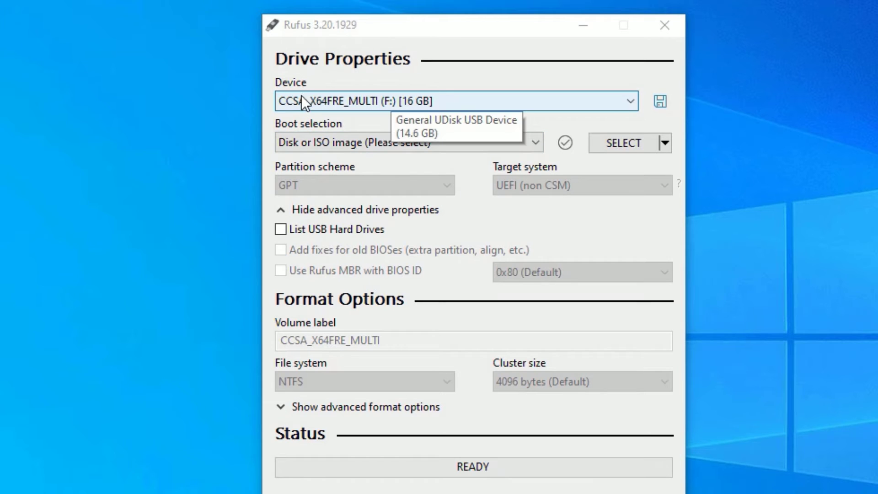
click(333, 94)
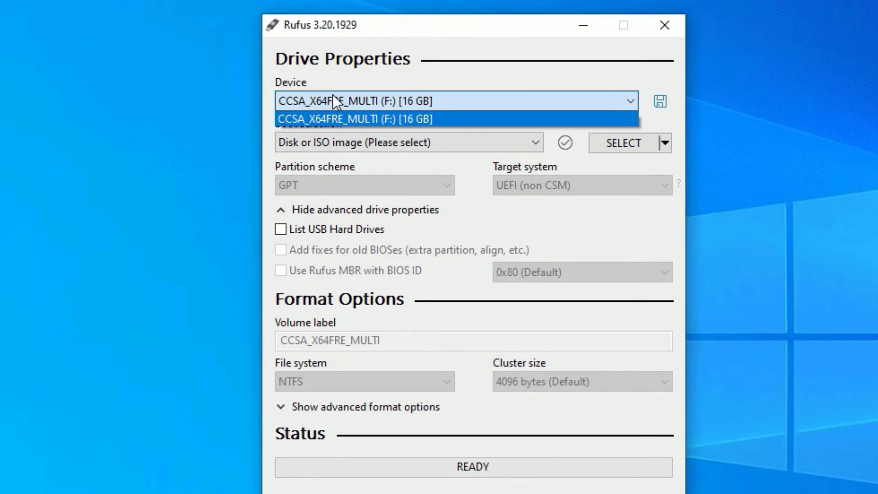
click(341, 119)
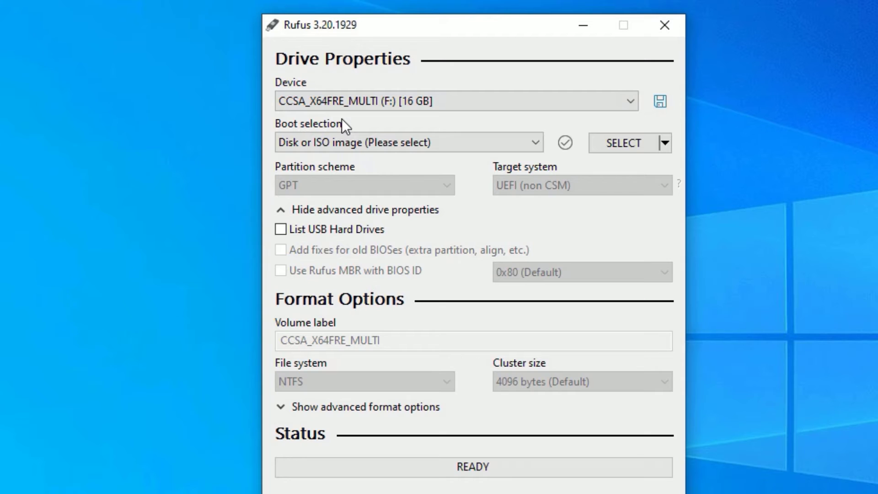
click(358, 99)
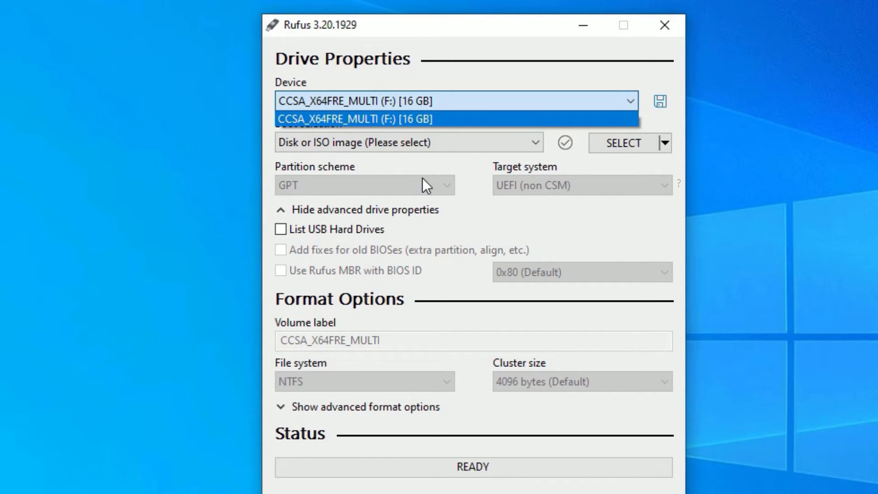
click(330, 158)
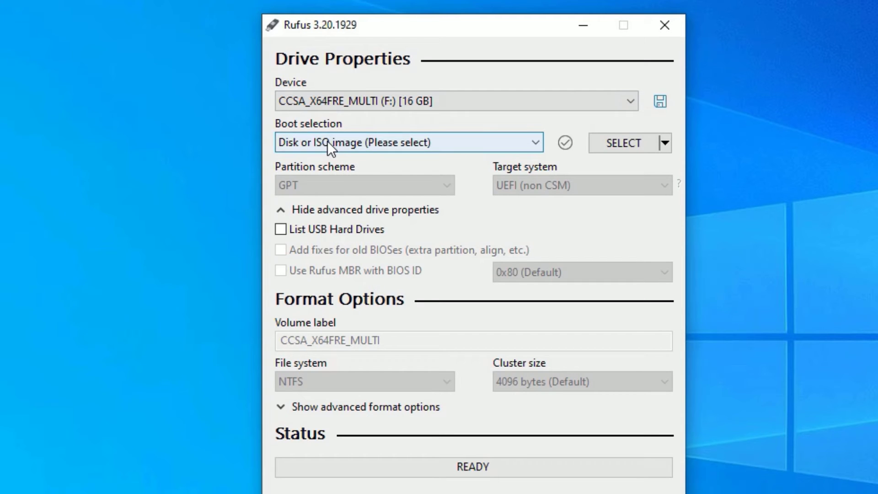
- Load the Windows 10 20H1 ISO from Local Disk (E:) as the boot image
click(604, 148)
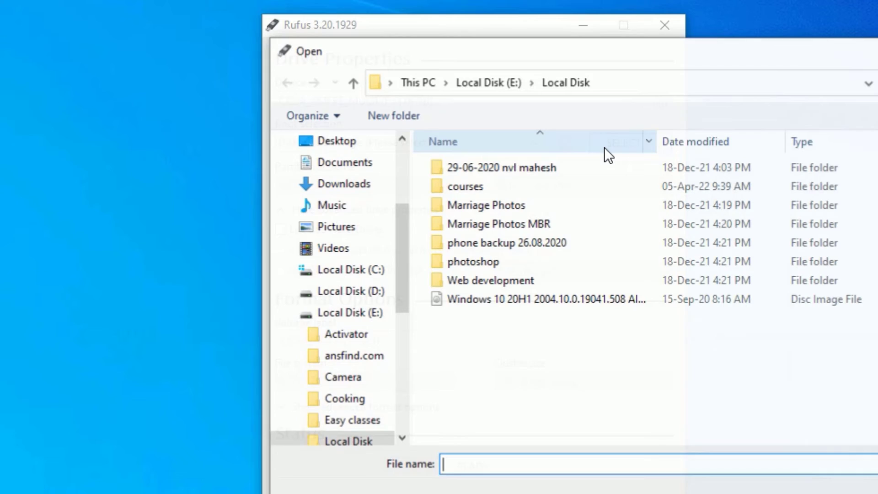
click(479, 298)
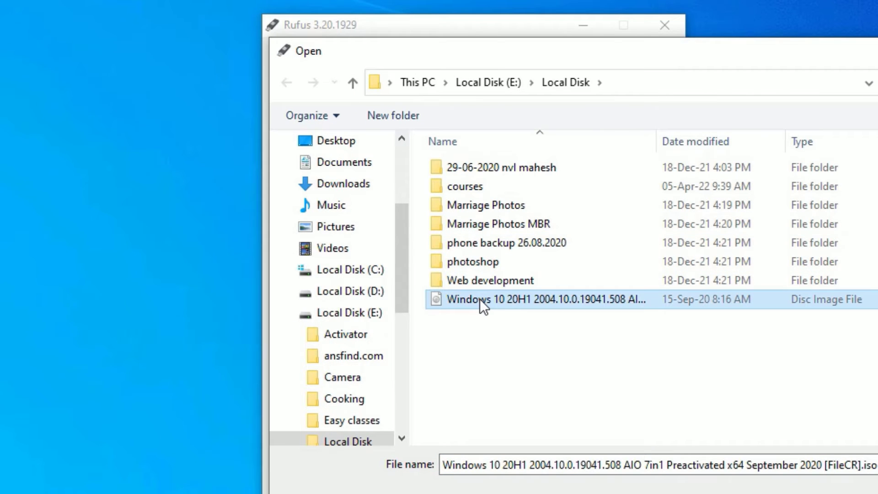
double_click(479, 298)
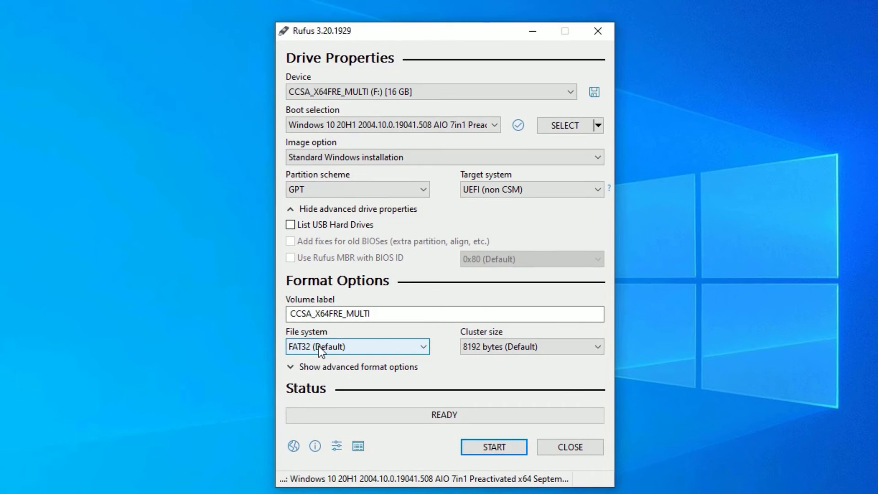
- Set the file system to NTFS and start writing the drive
click(324, 346)
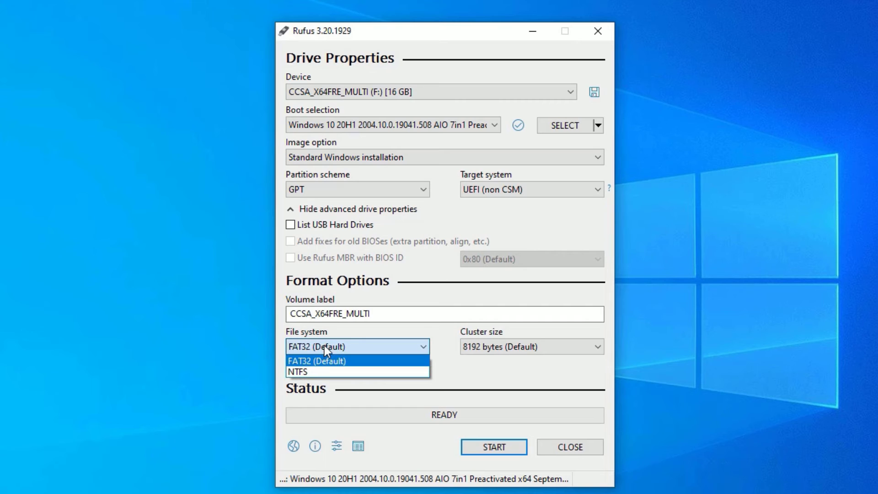
click(316, 371)
click(482, 446)
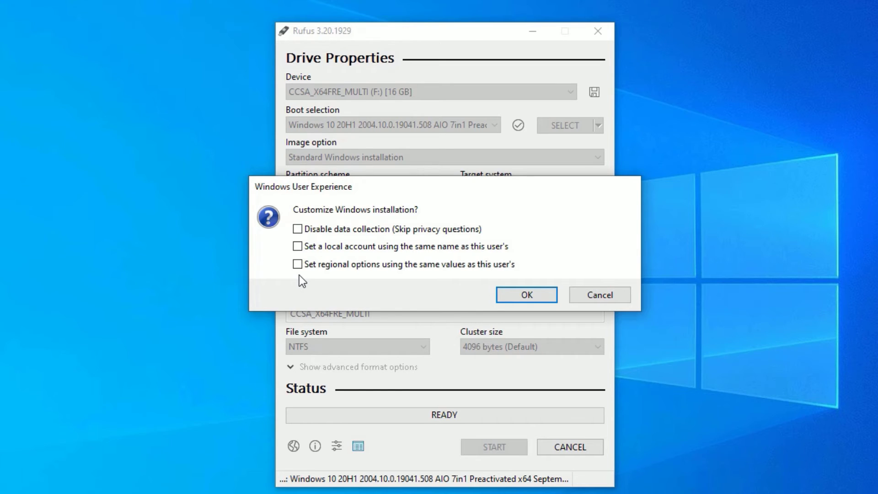
- Accept the Windows install with no customisation and confirm erasing the F: drive, then wait for READY
click(525, 298)
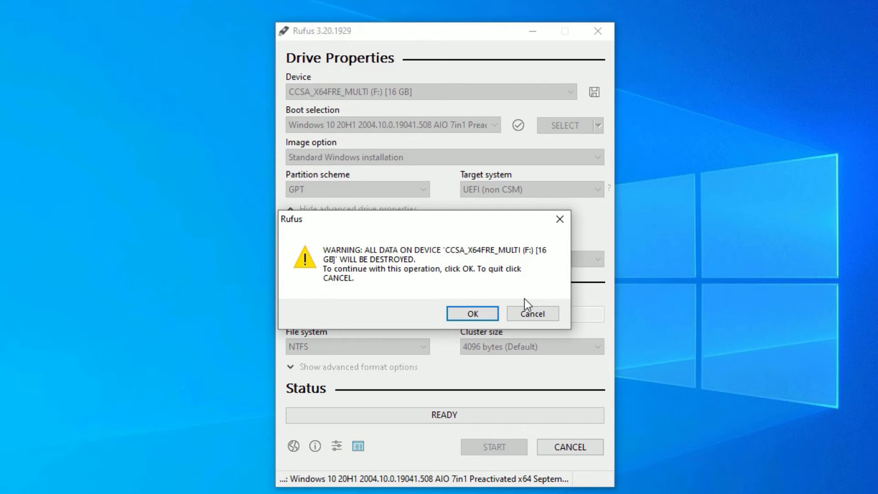
click(467, 314)
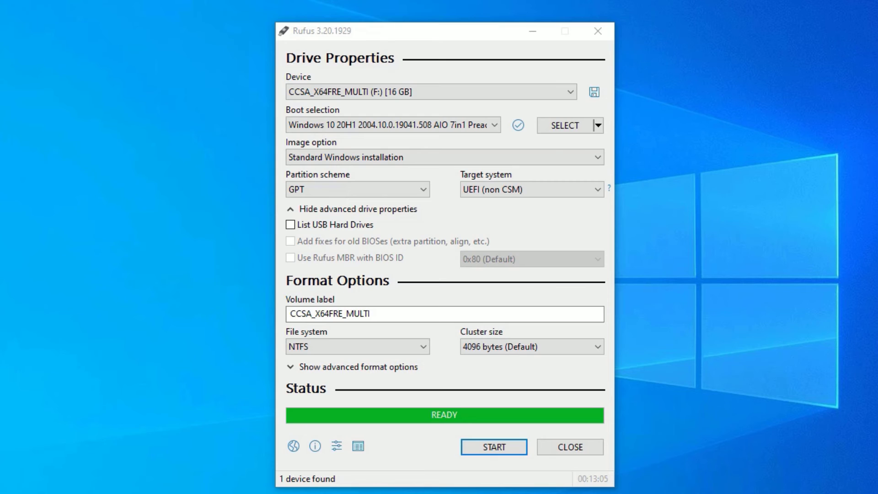
- Close Rufus and open the CCSA_X64FRE_MULTI (F:) drive in File Explorer to view its setup files
click(576, 448)
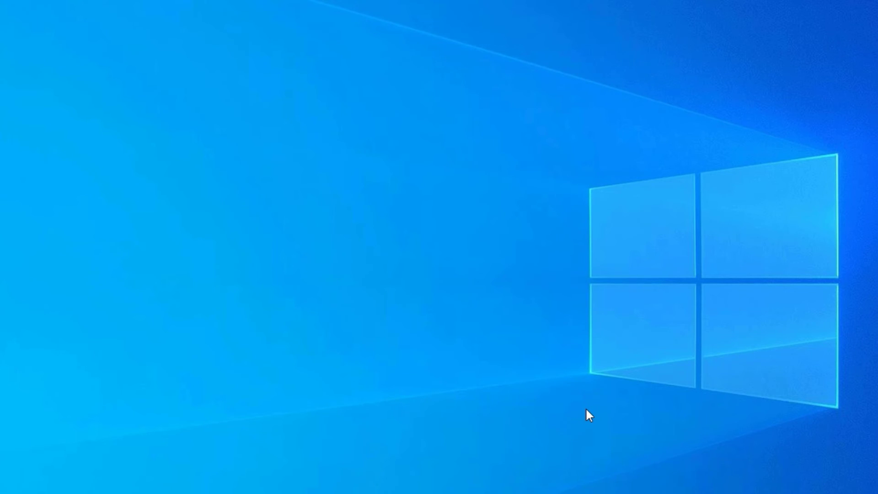
key(super+e)
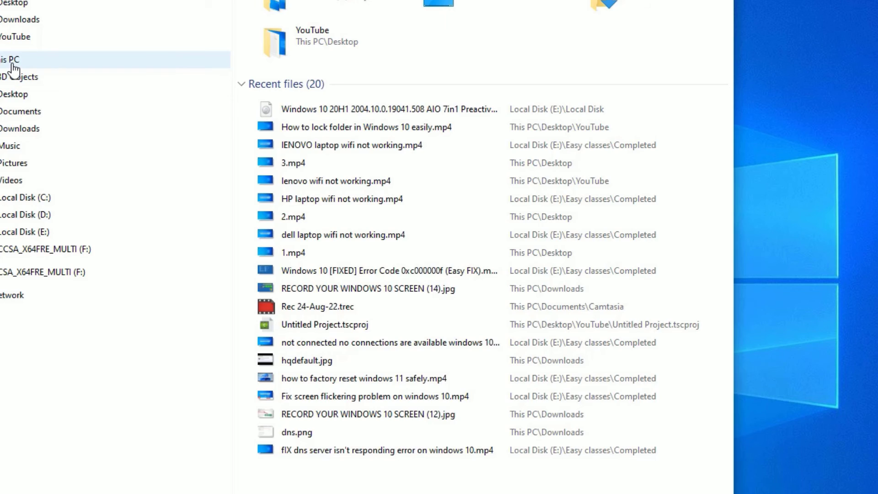
click(13, 59)
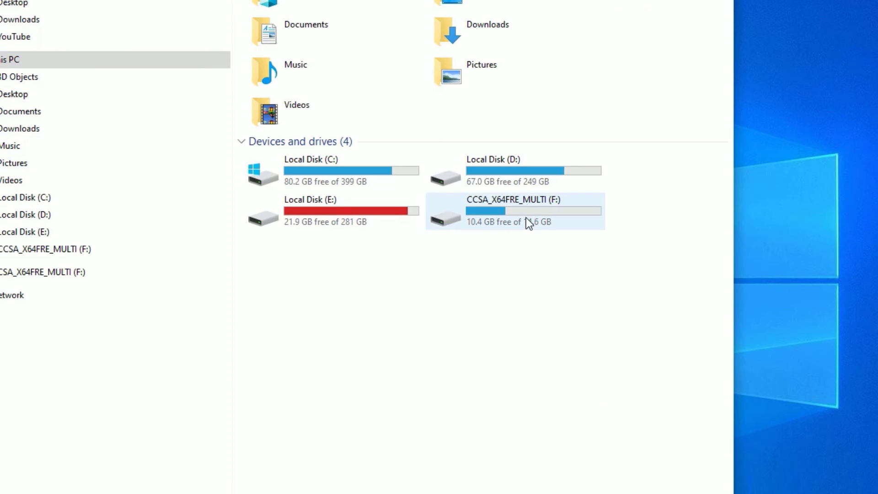
mouse_move(515, 210)
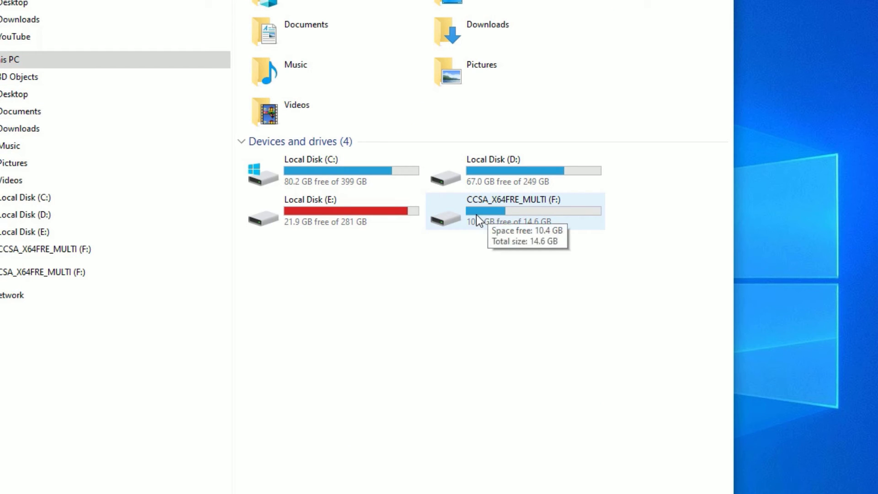
double_click(477, 221)
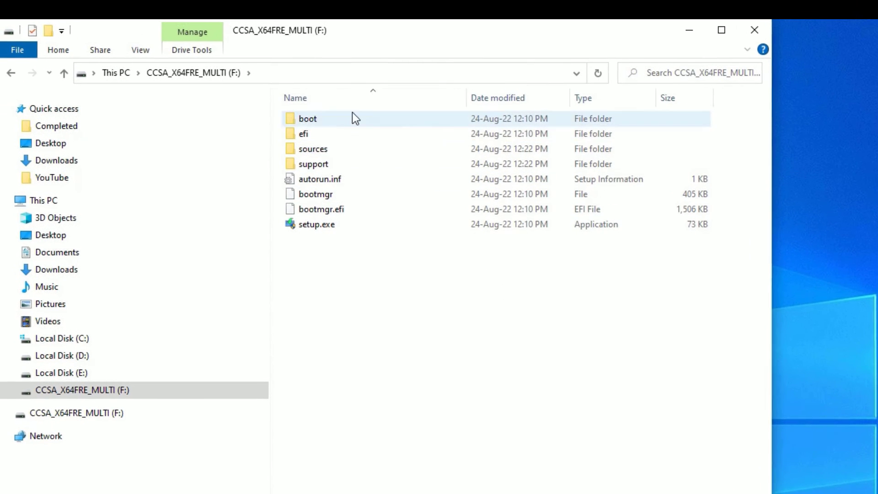